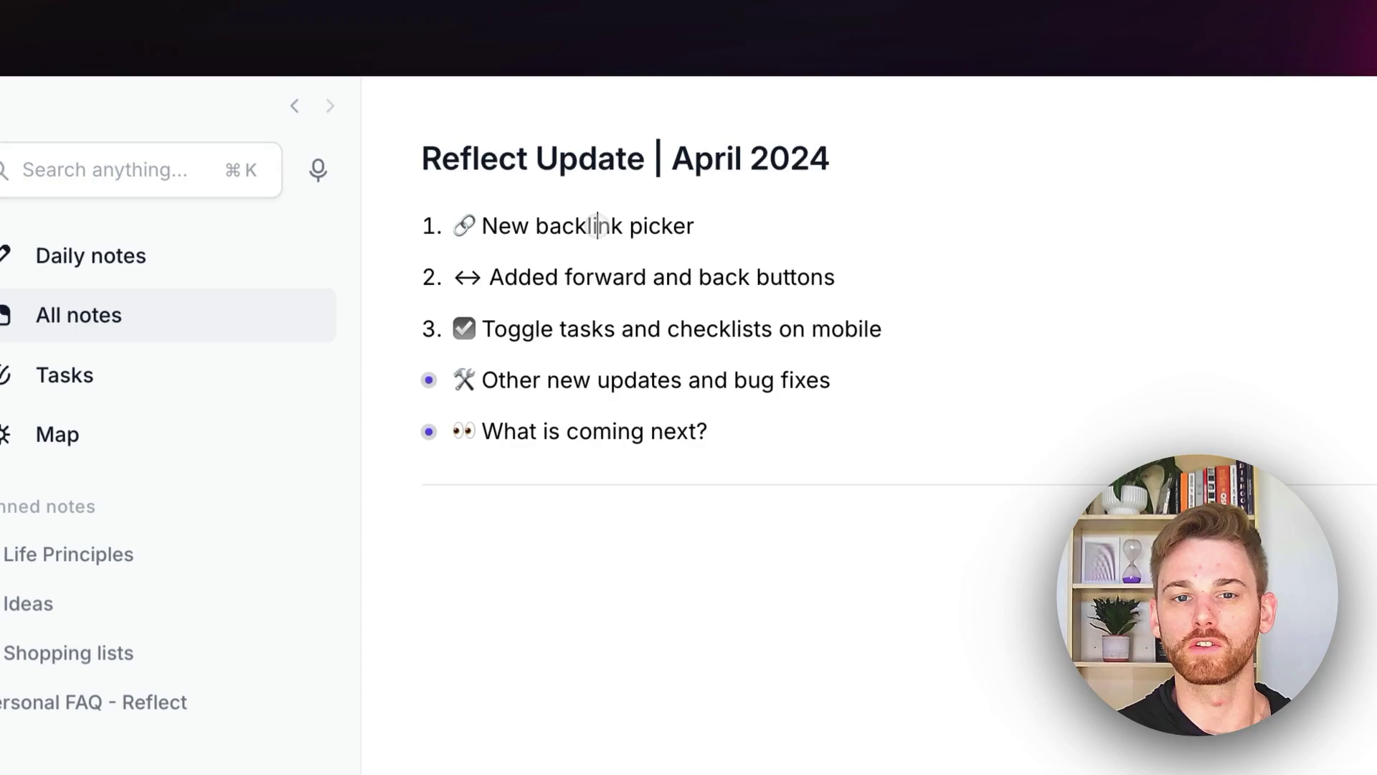
Start a [[ backlink below the divider, try 'article', then search 'idea'.
triple_click(598, 232)
left_click(423, 261)
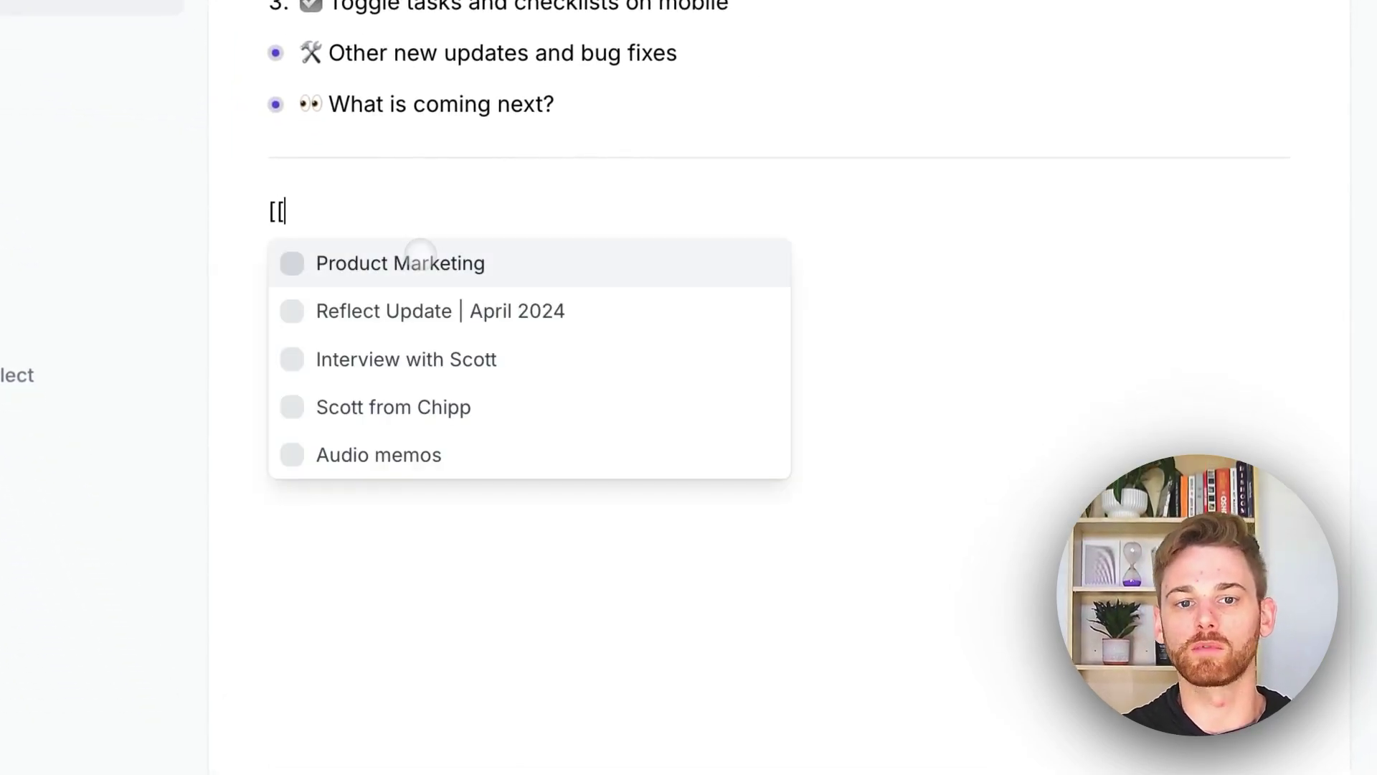
type("[[")
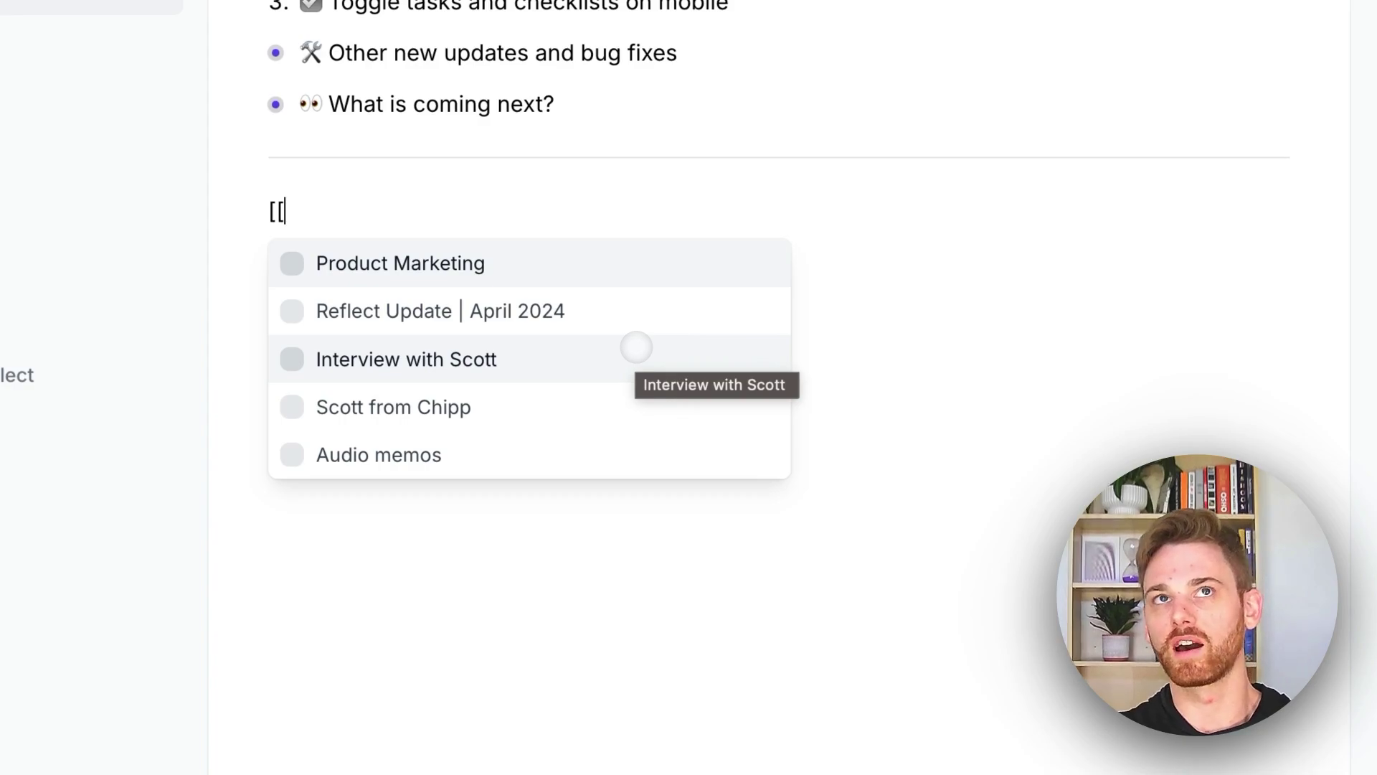
type("ar")
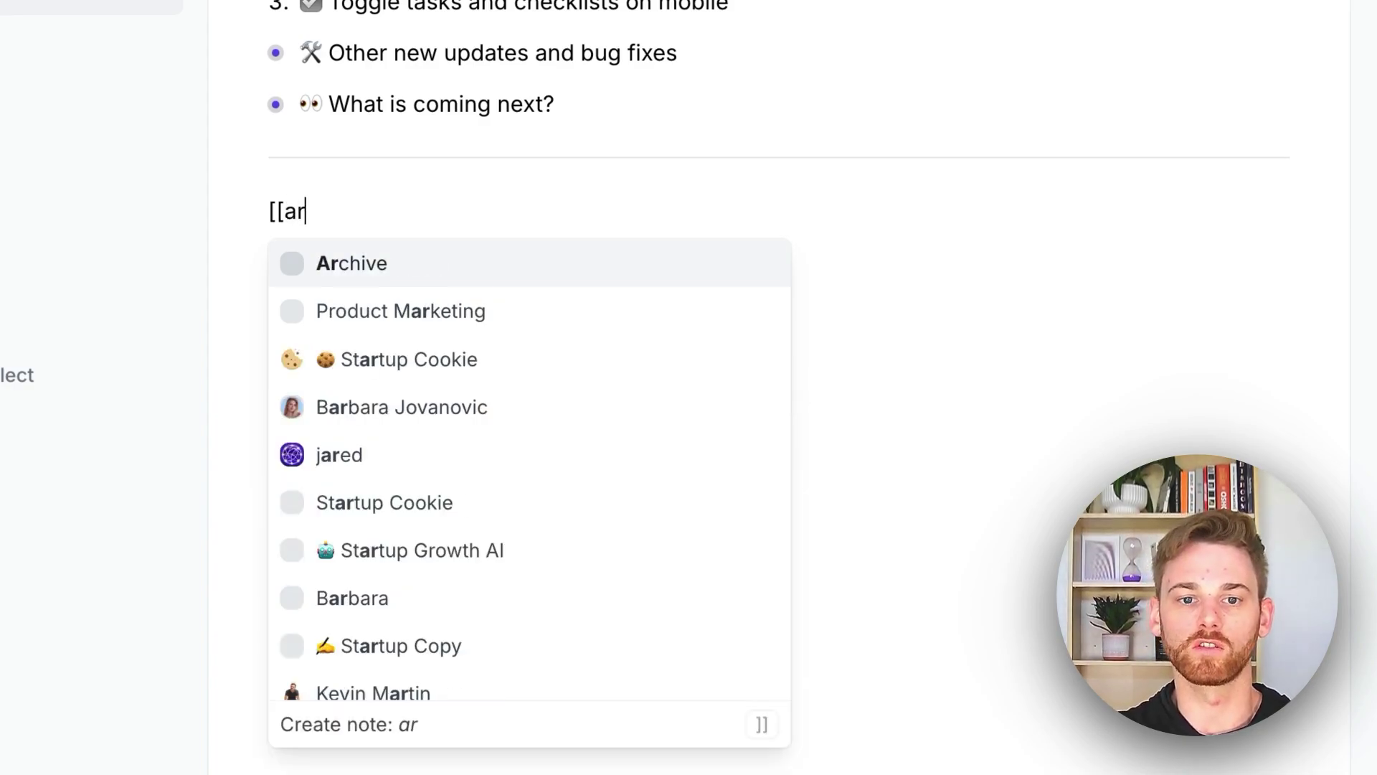
type("ticle")
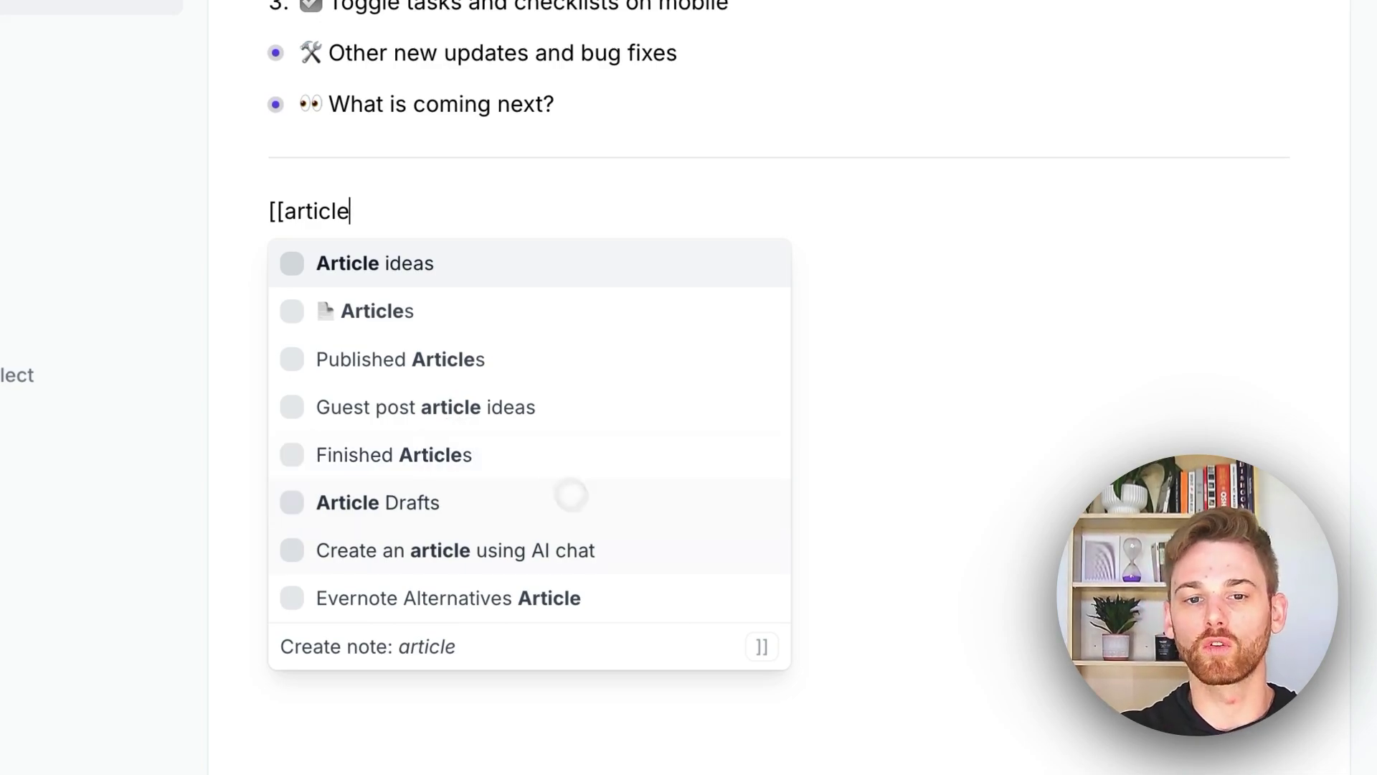
key("BackSpace")
key("BackSpace")
key("BackSpace")
key("BackSpace")
key("BackSpace")
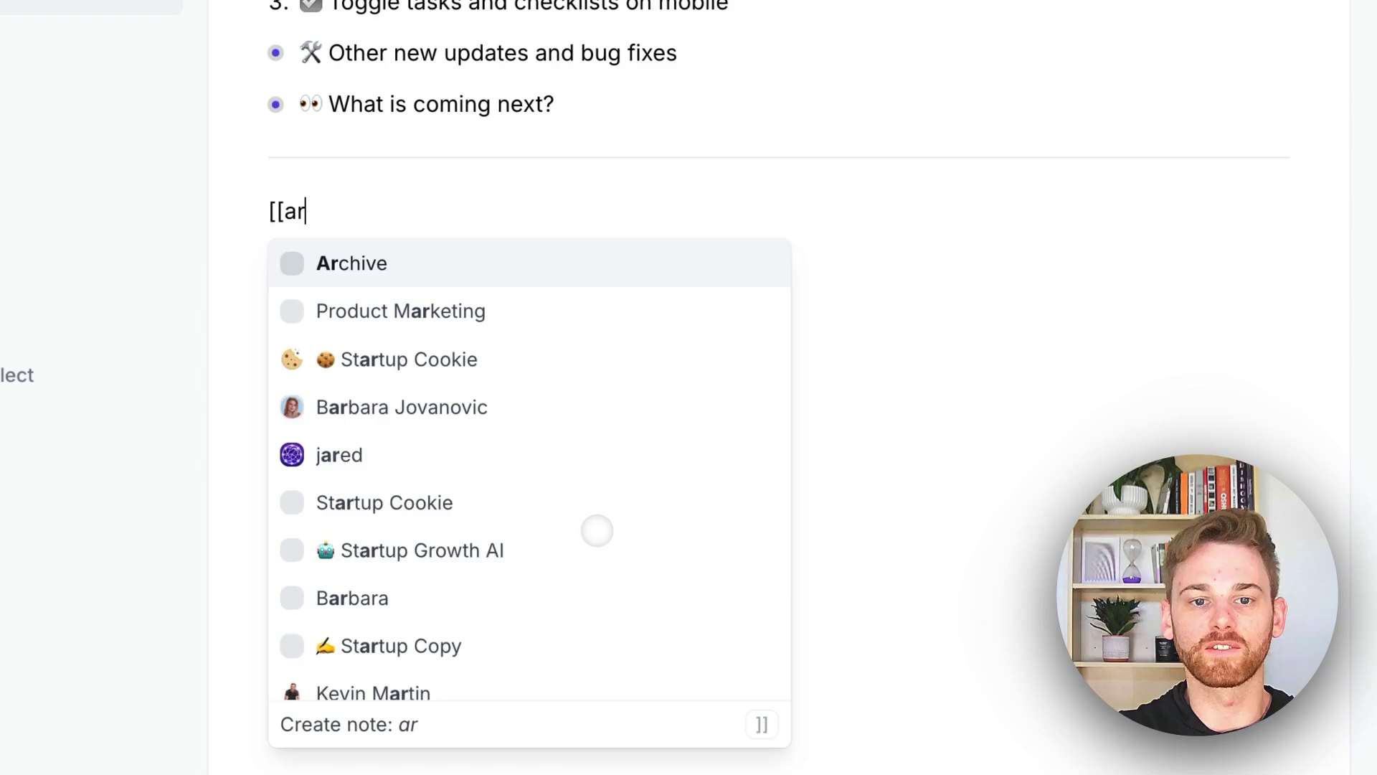
key("BackSpace")
key("BackSpace")
type("idea")
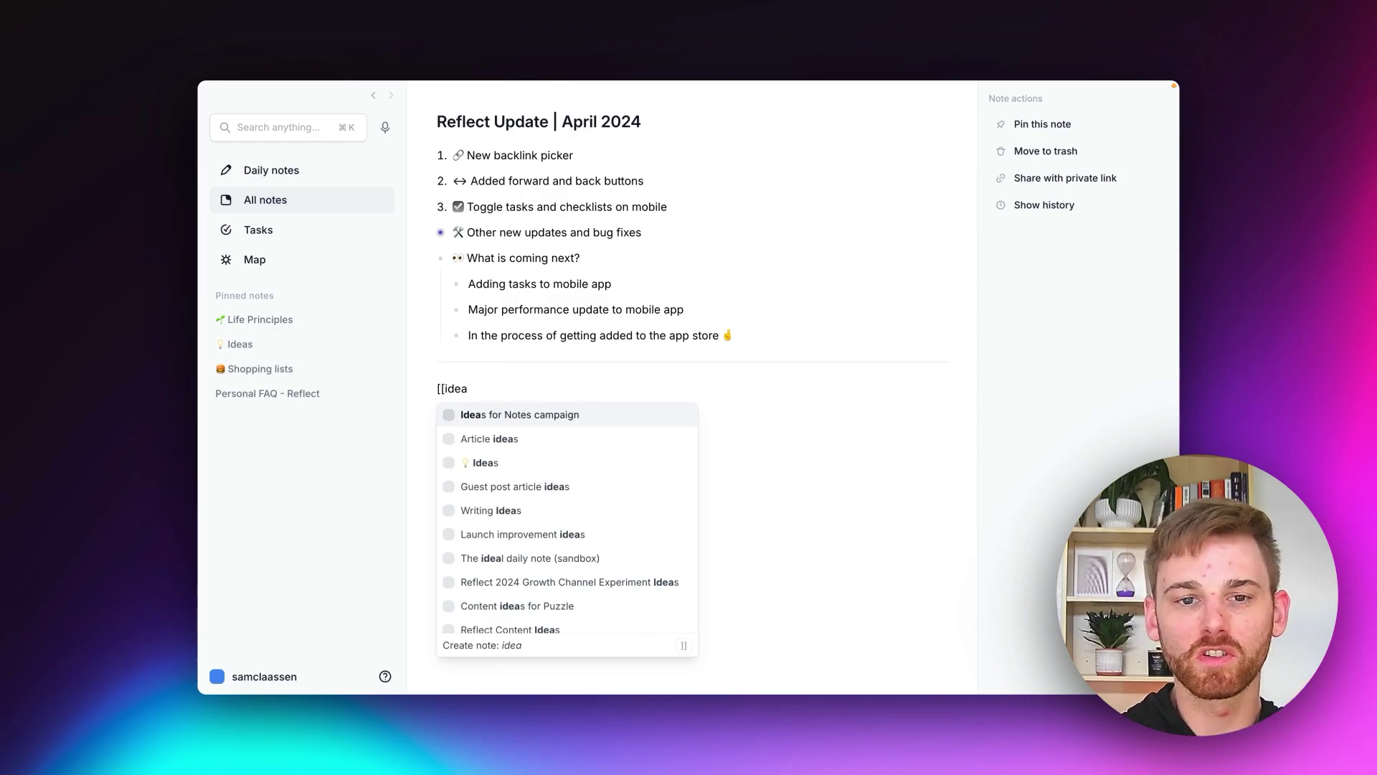
Browse the picker's 'Thursday' date notes, then try '1 week from' and '1 week ago'.
key("BackSpace")
key("BackSpace")
key("BackSpace")
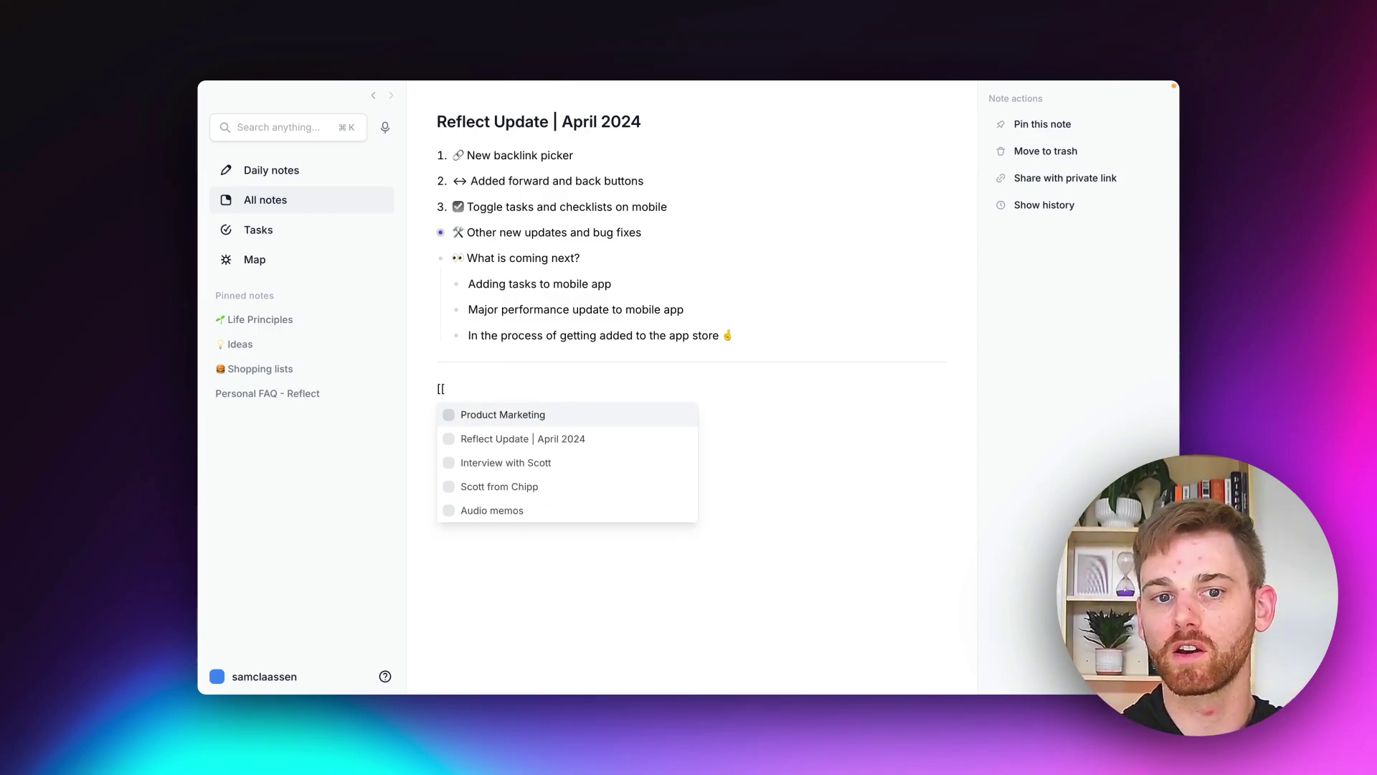
type("Thur")
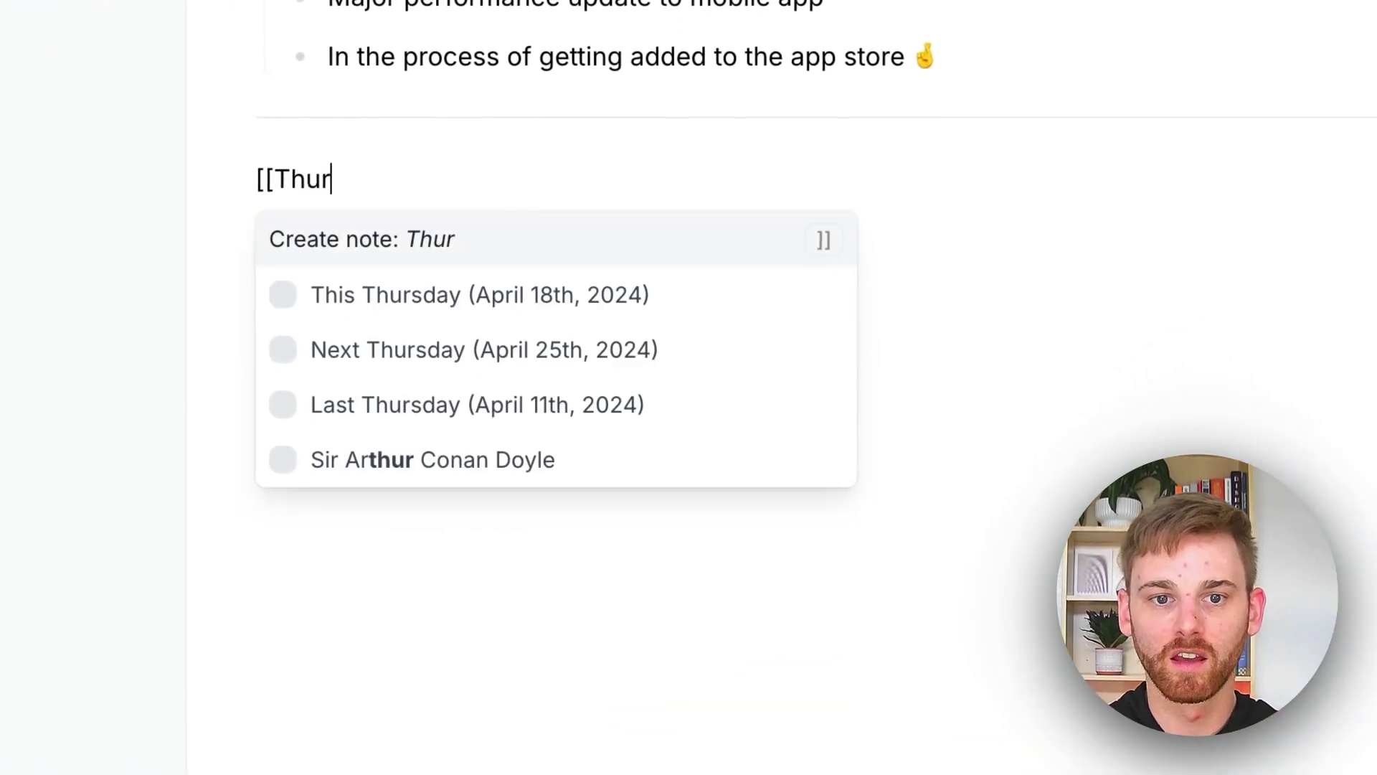
type("sday")
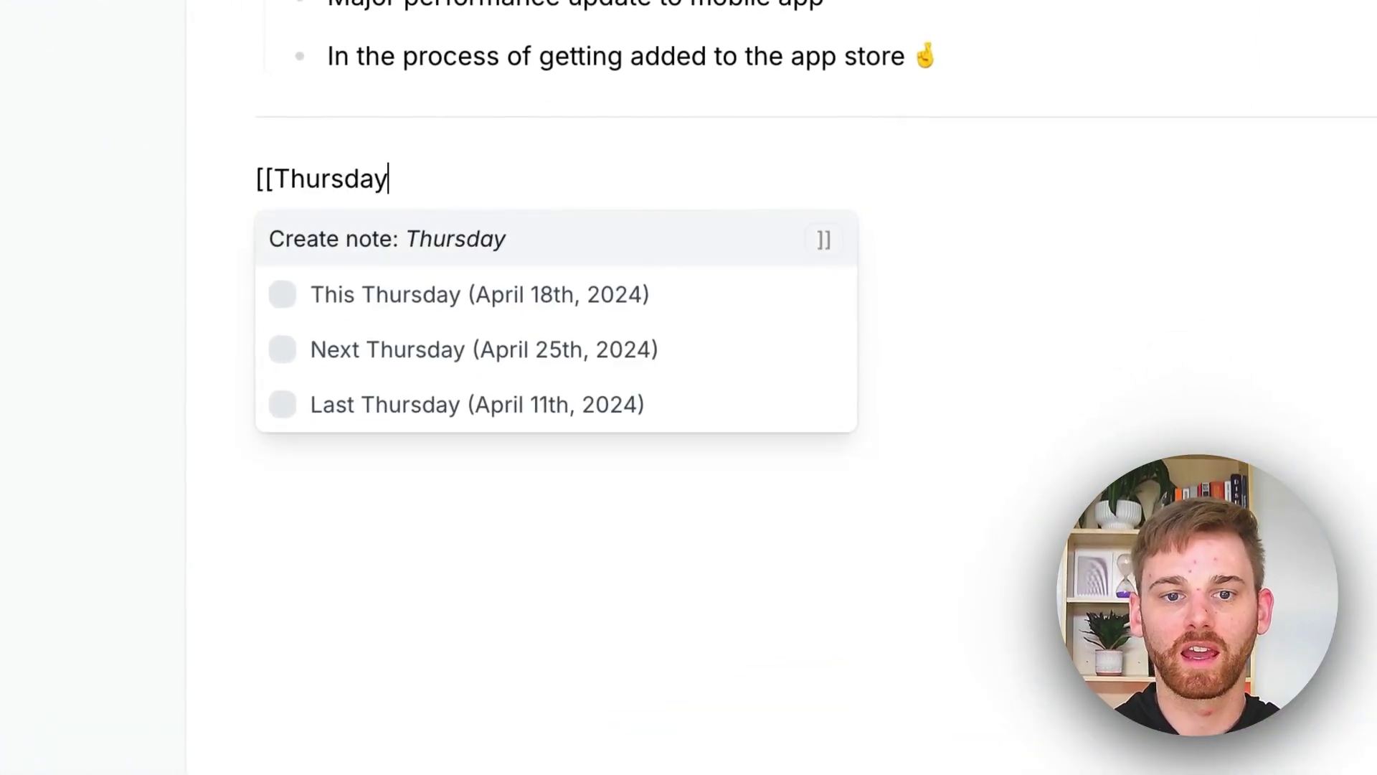
key("Down")
key("Down")
key("Up")
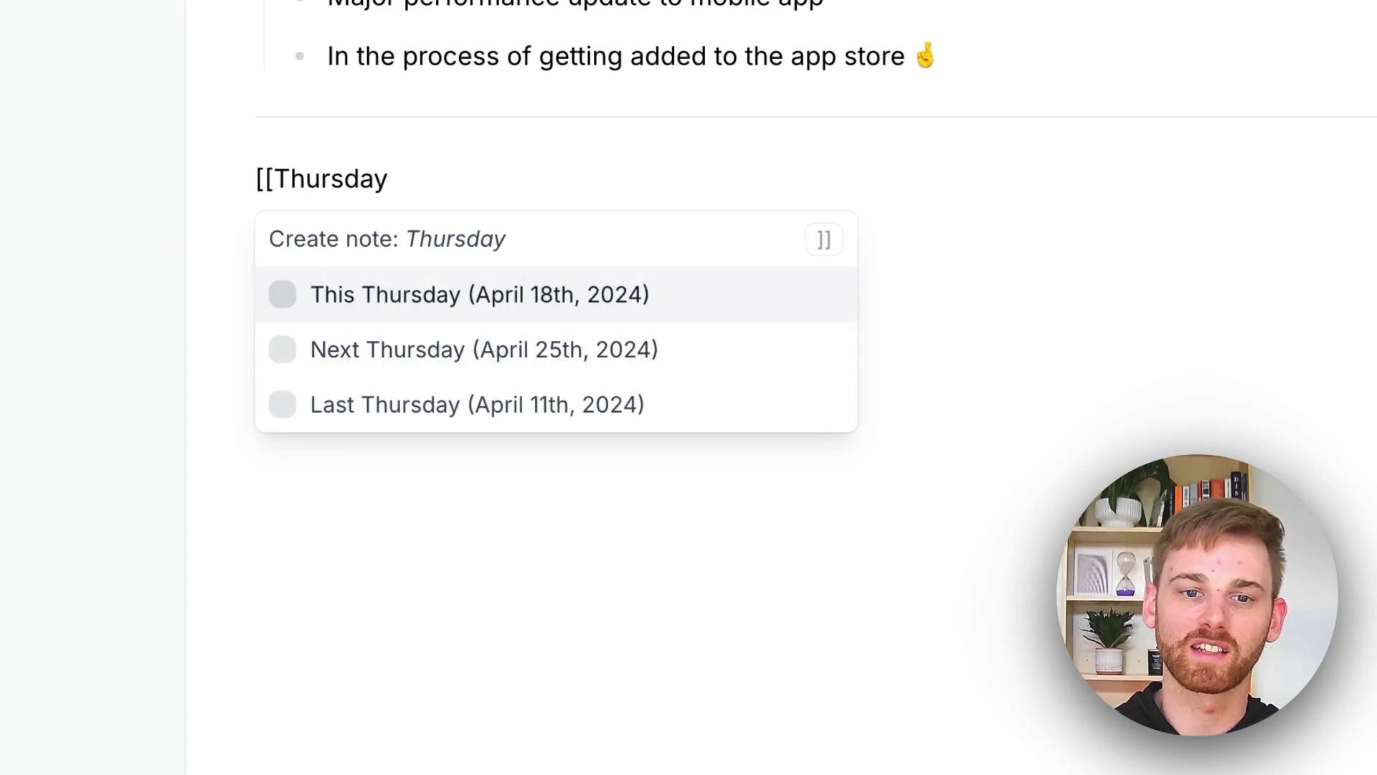
key("Up")
key("BackSpace")
key("BackSpace")
key("BackSpace")
key("BackSpace")
key("BackSpace")
key("BackSpace")
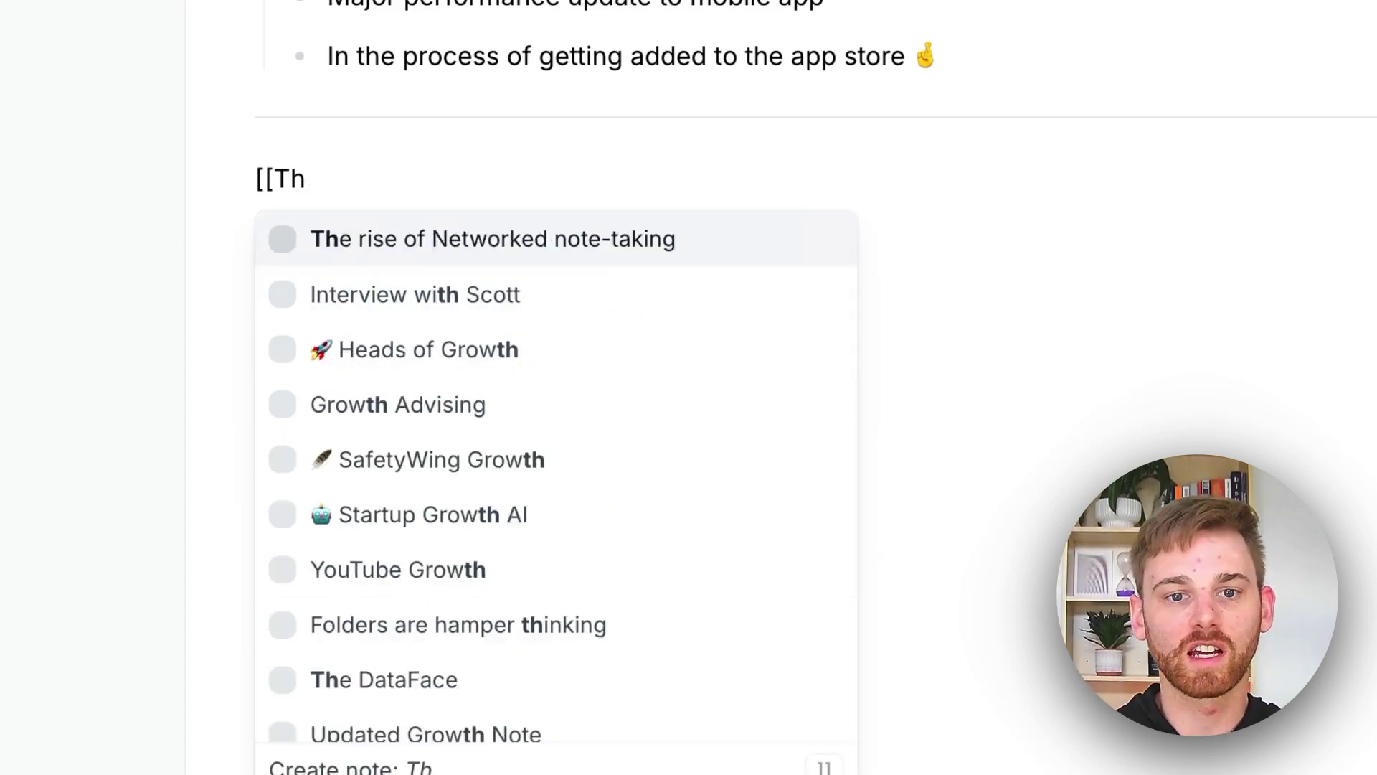
key("BackSpace")
key("BackSpace")
type("1 week from")
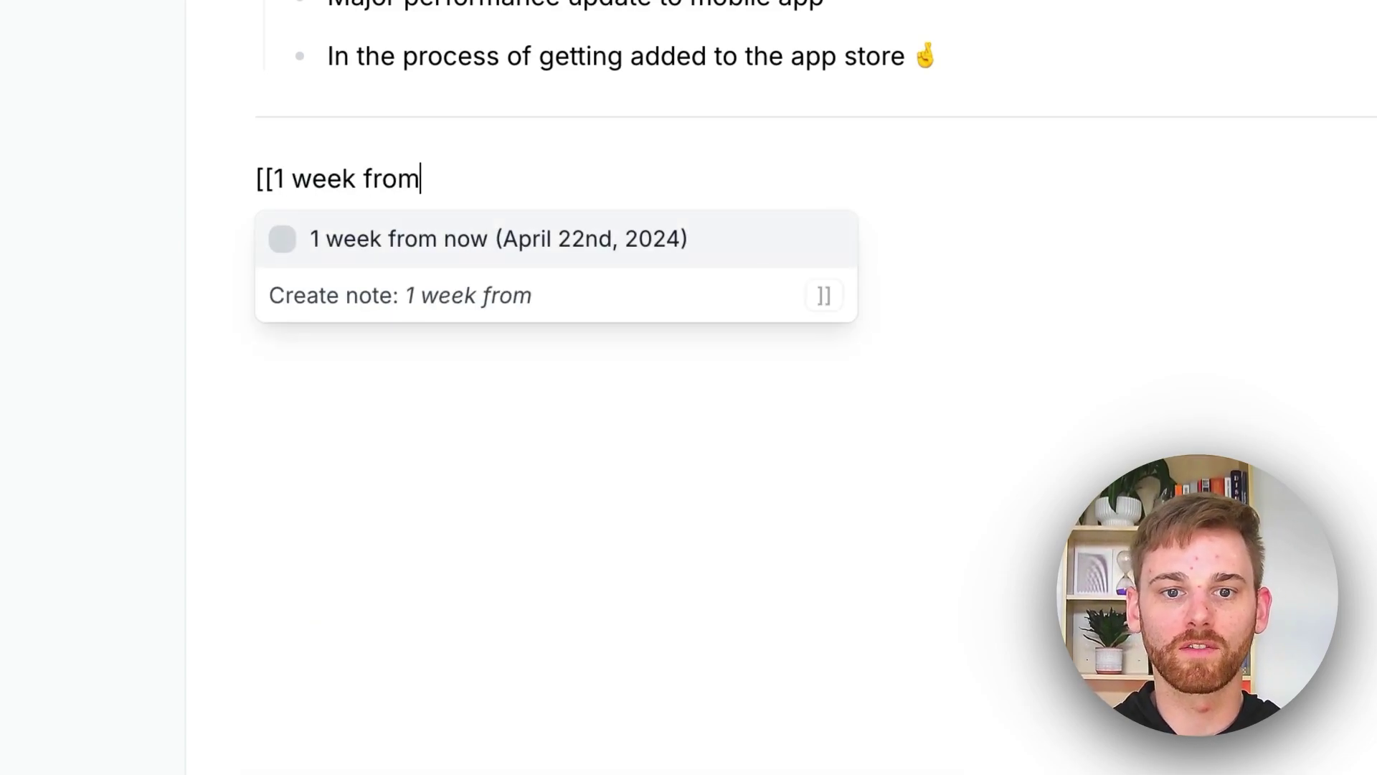
key("BackSpace")
key("BackSpace")
key("BackSpace")
key("BackSpace")
type("agpo")
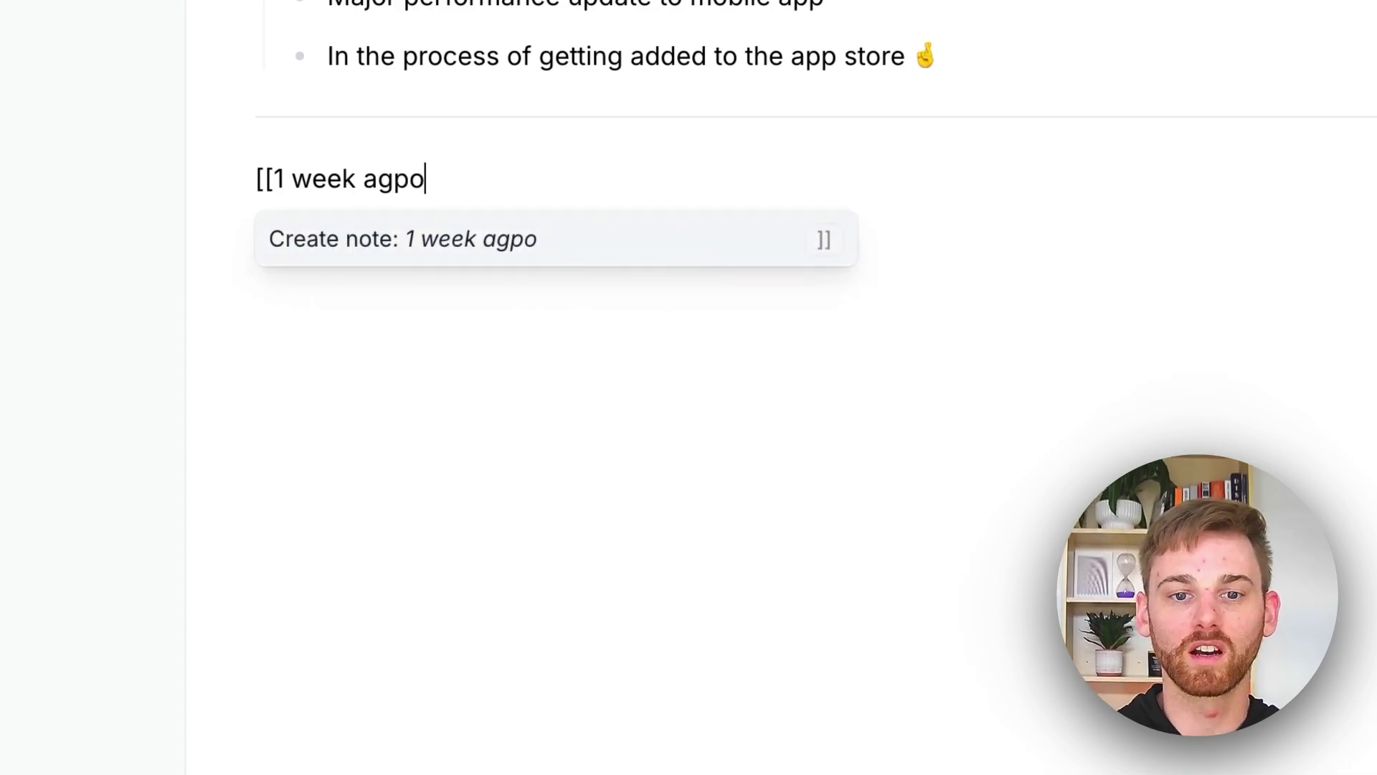
key("BackSpace")
key("Return")
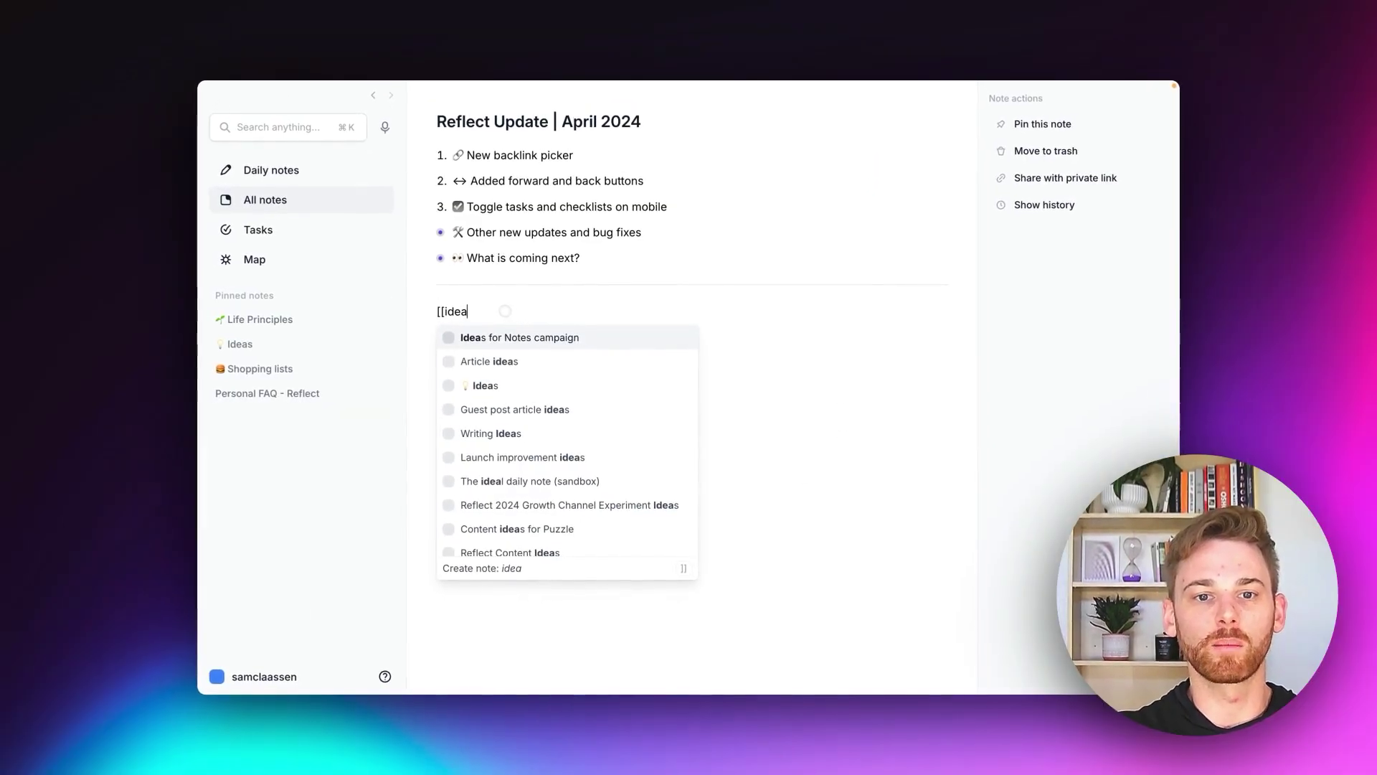
Delete the leftover '[[idea' text below the divider.
triple_click(503, 309)
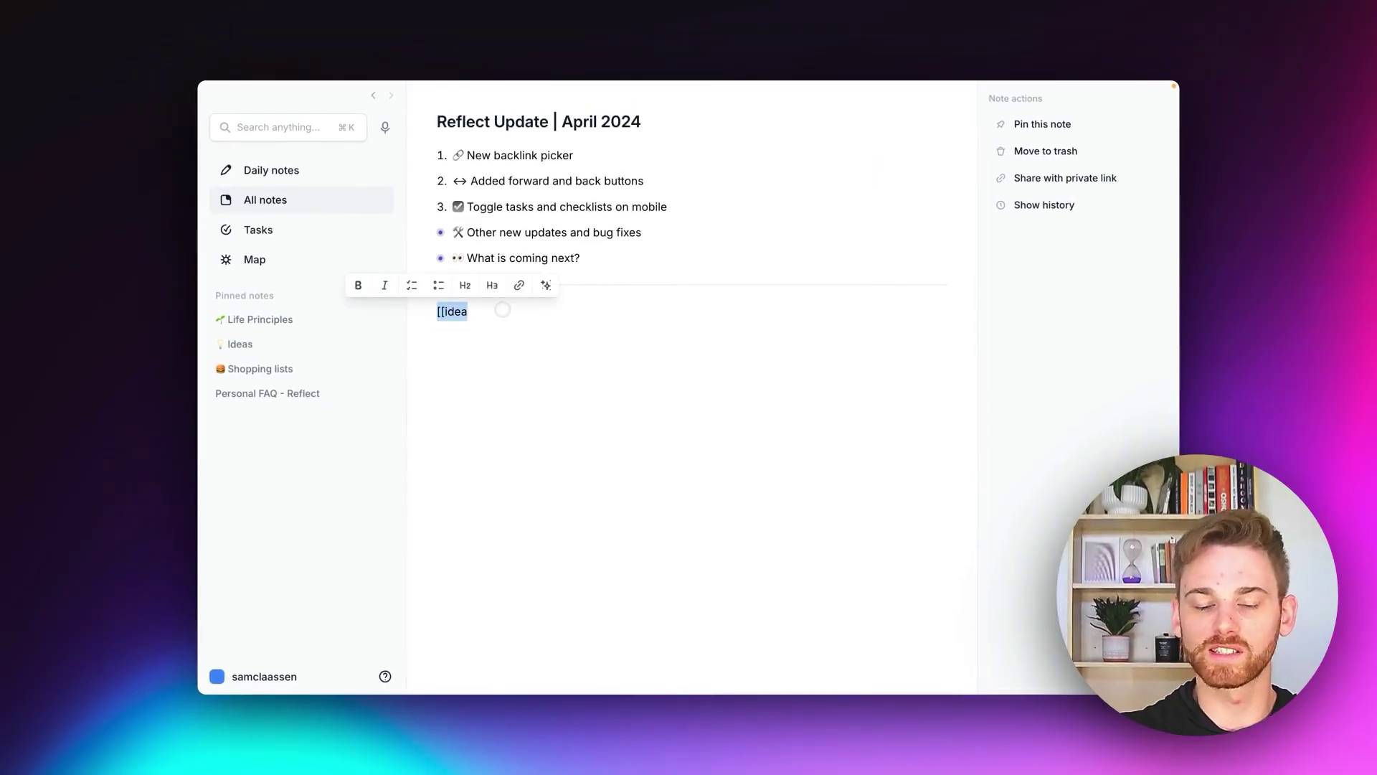
key("BackSpace")
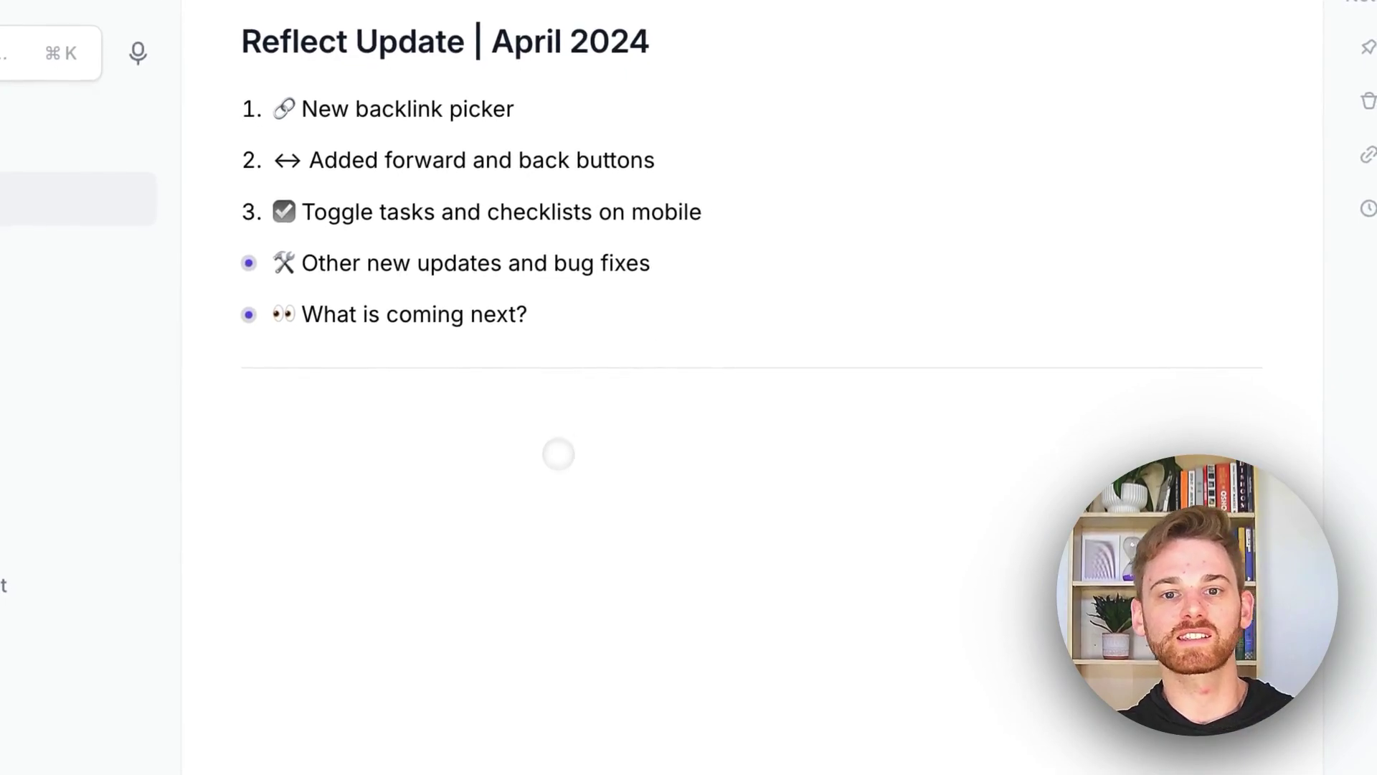
triple_click(610, 216)
left_click(747, 244)
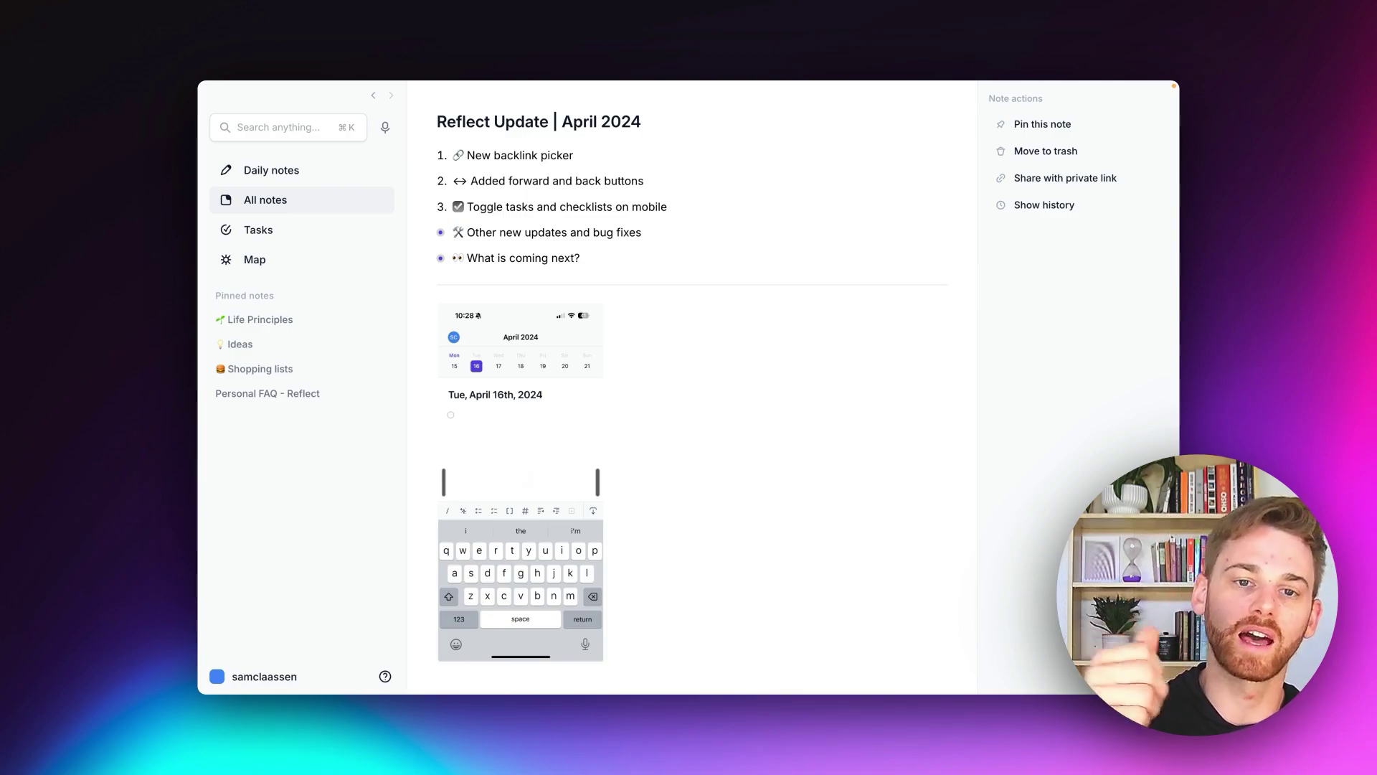
mouse_move(456, 285)
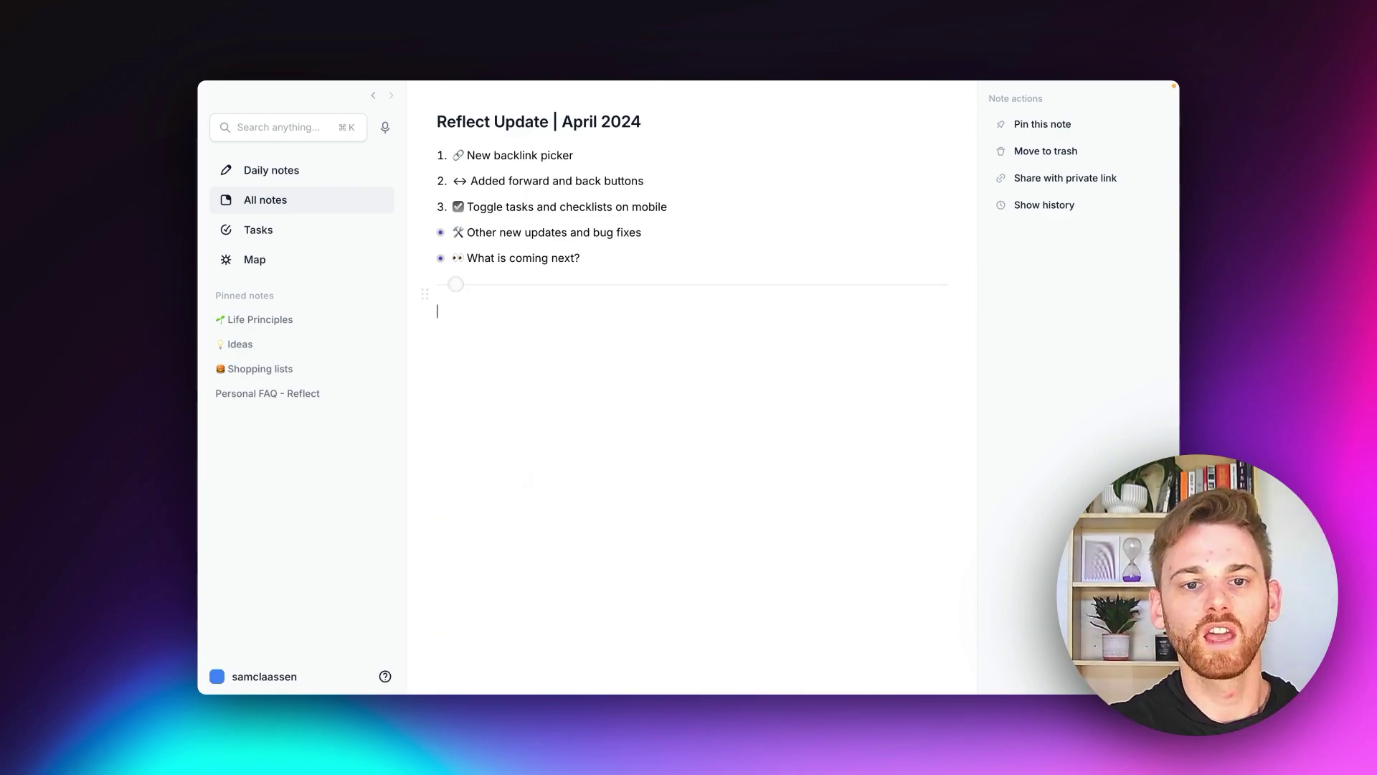
Expand 'Other new updates and bug fixes' and check the incoming backlinks performance item.
left_click(441, 233)
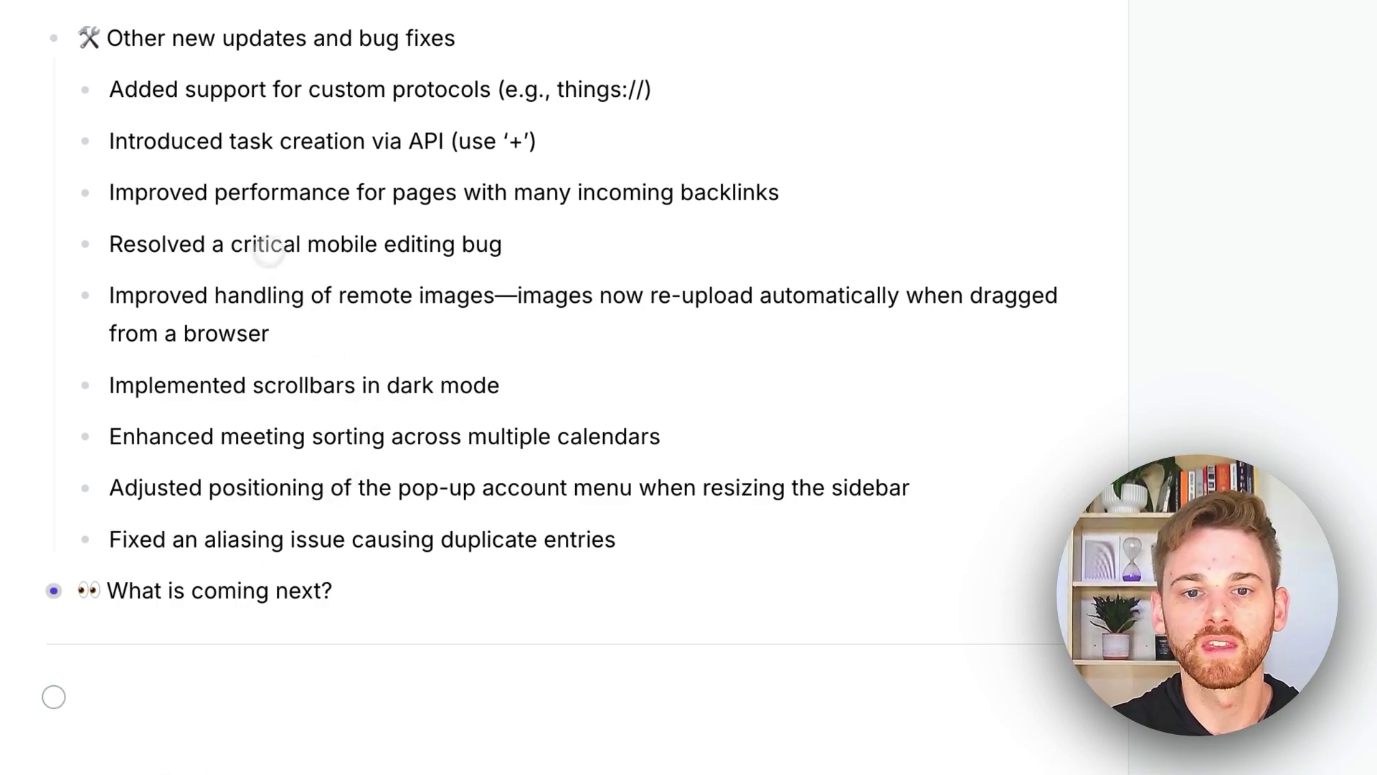
triple_click(323, 191)
left_click(695, 296)
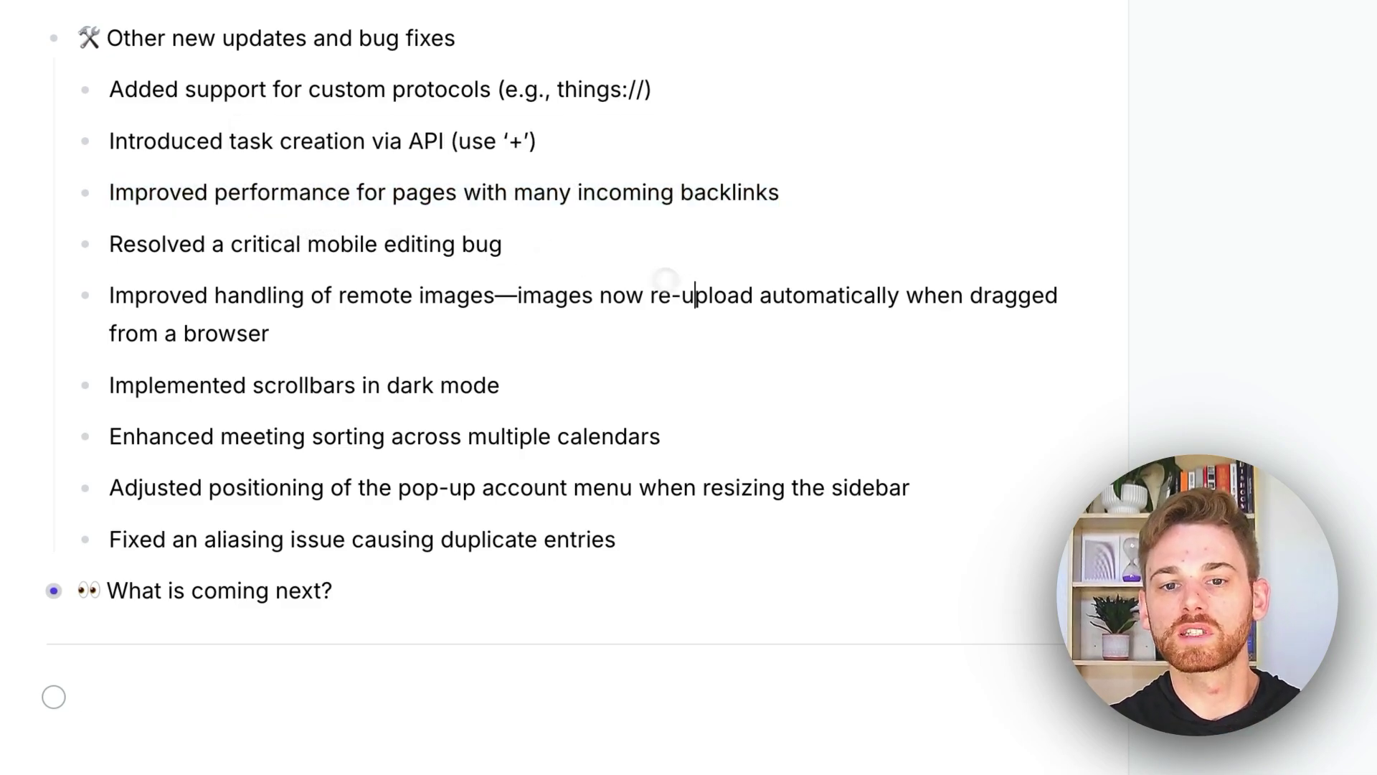
left_click(815, 212)
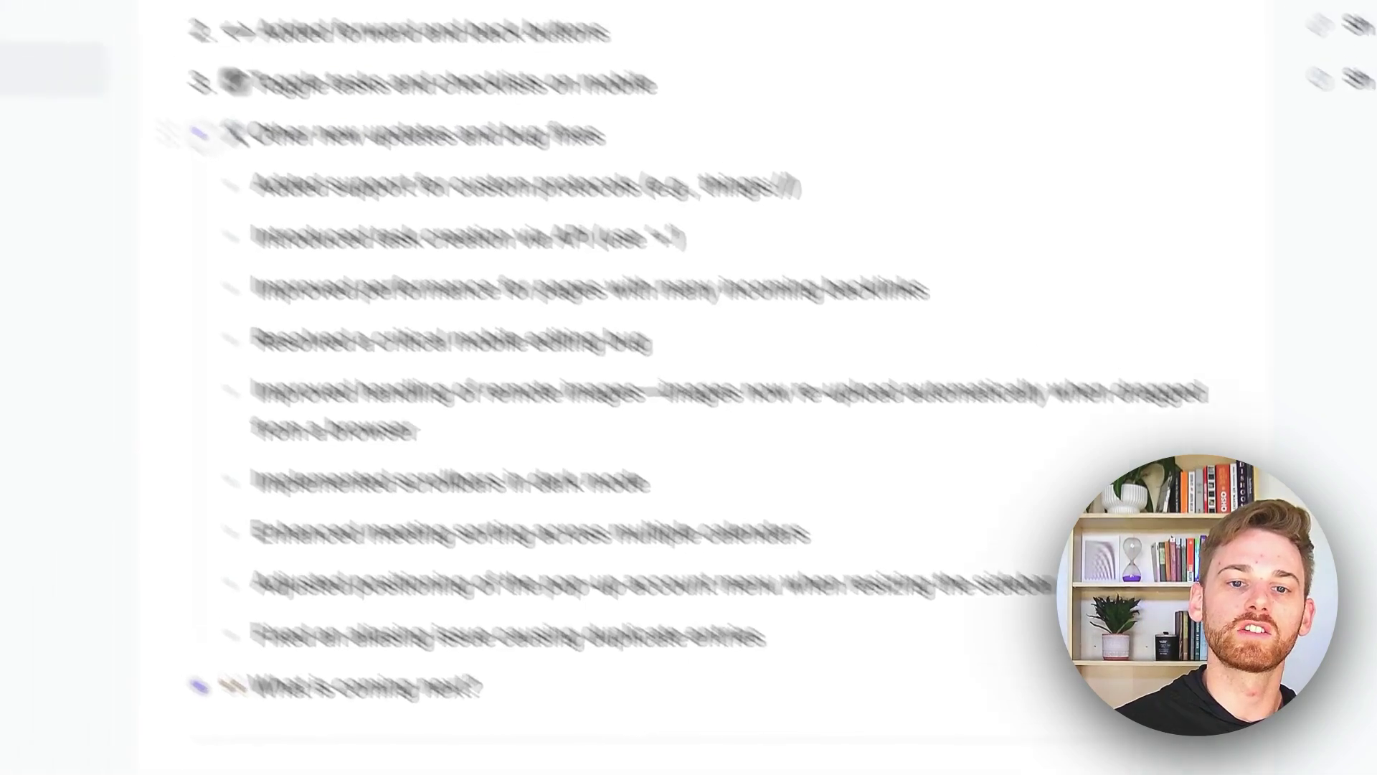
Fold the bug-fix sub-list and unfold 'What is coming next?' to show its three items.
left_click(199, 134)
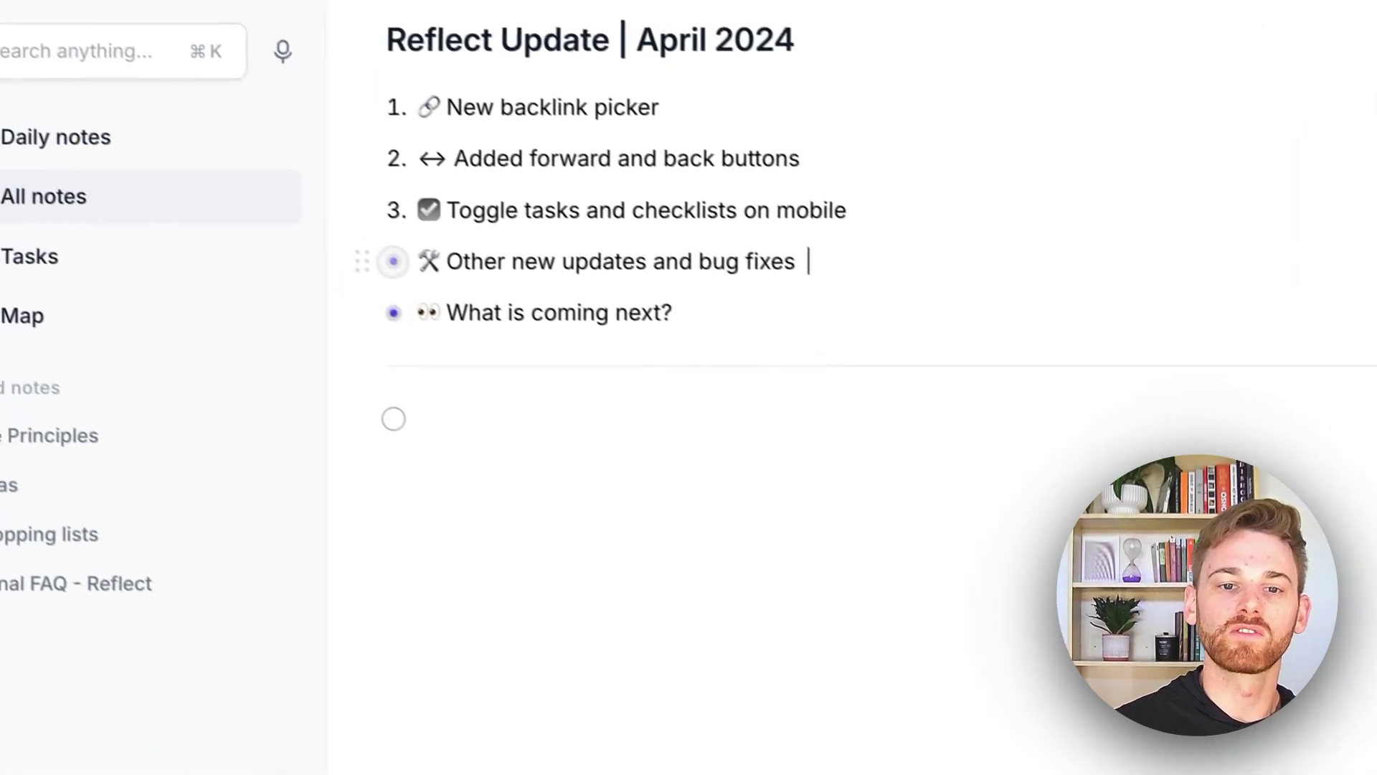
left_click(417, 328)
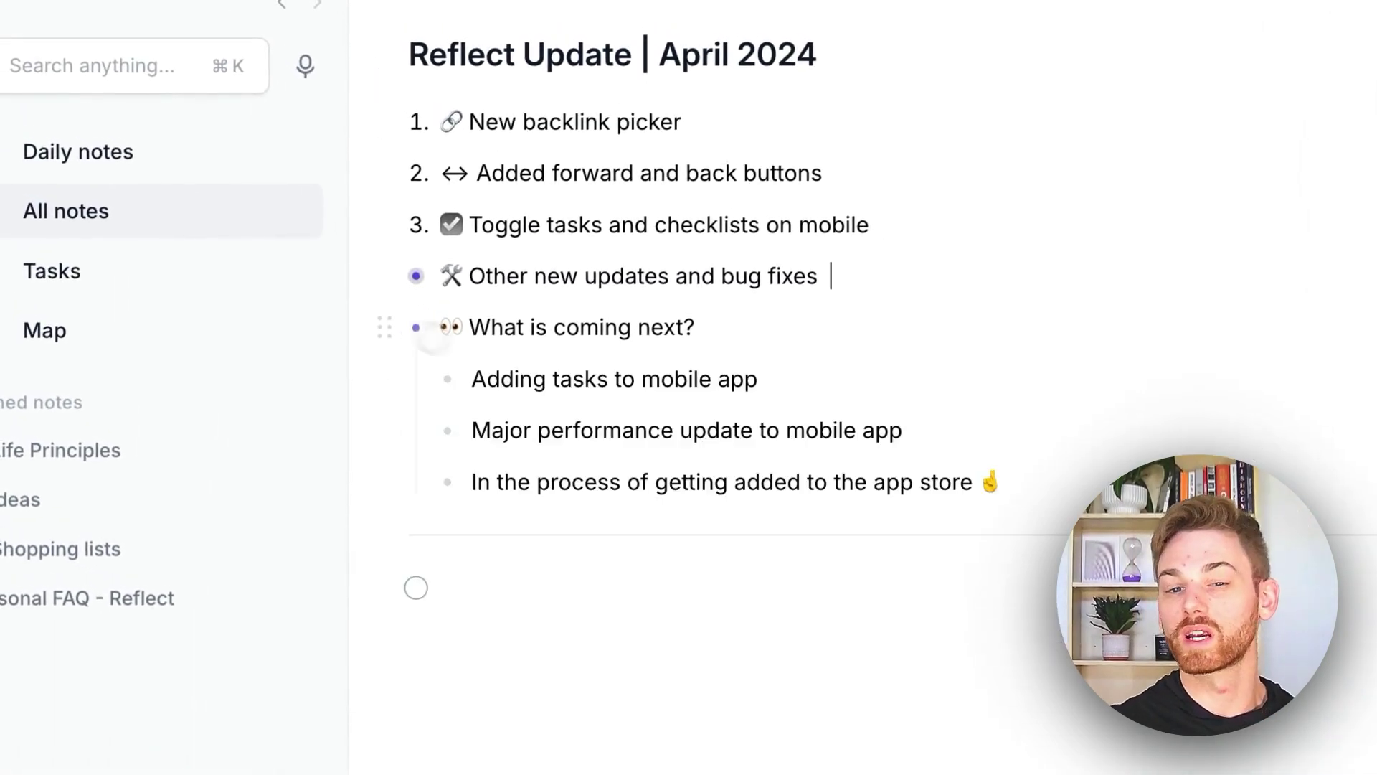